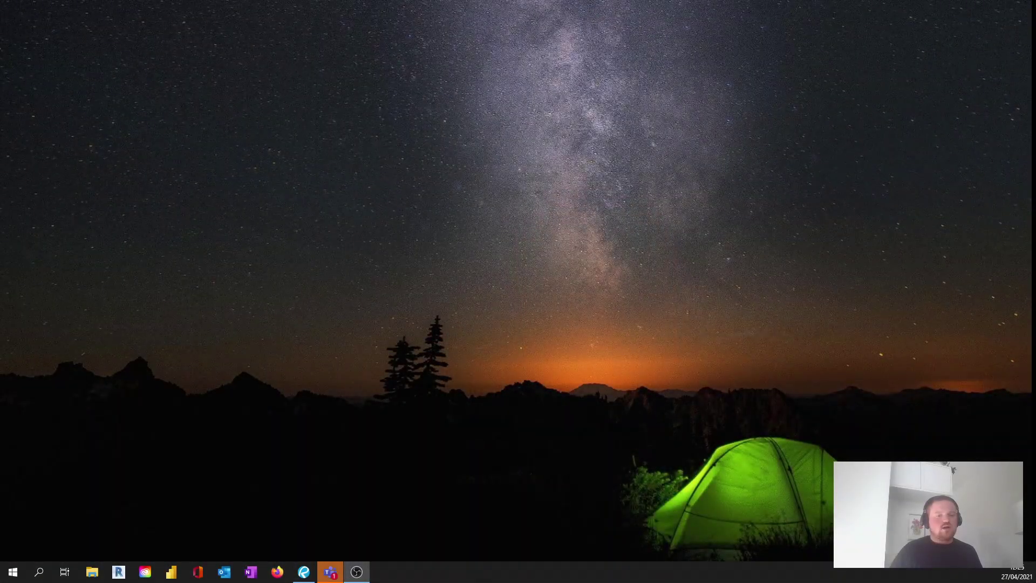
Step: In File Explorer, show hidden items and display This PC with its folders and drives
{"action": "left_click", "coordinate": [93, 577]}
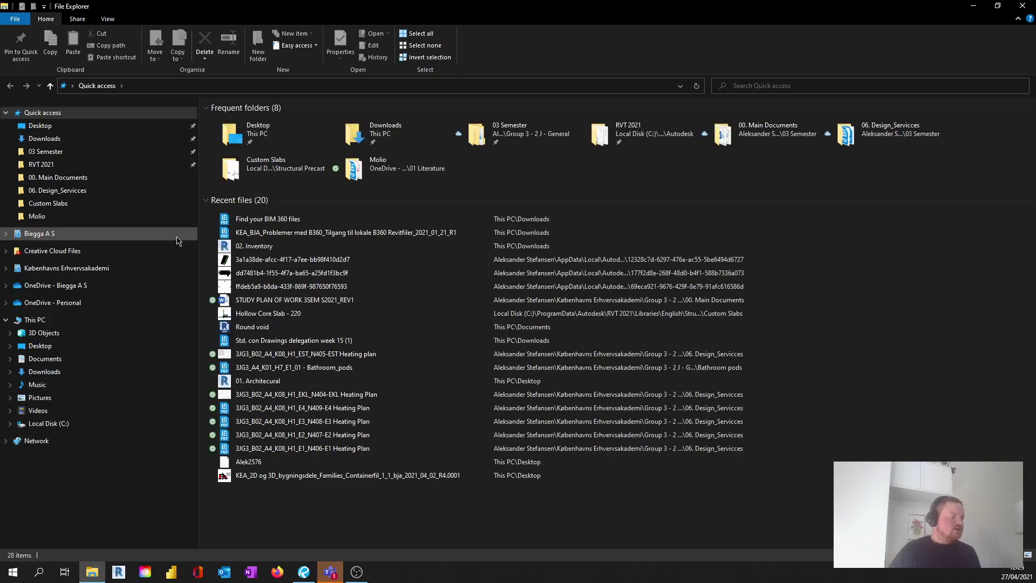
{"action": "left_click", "coordinate": [108, 20]}
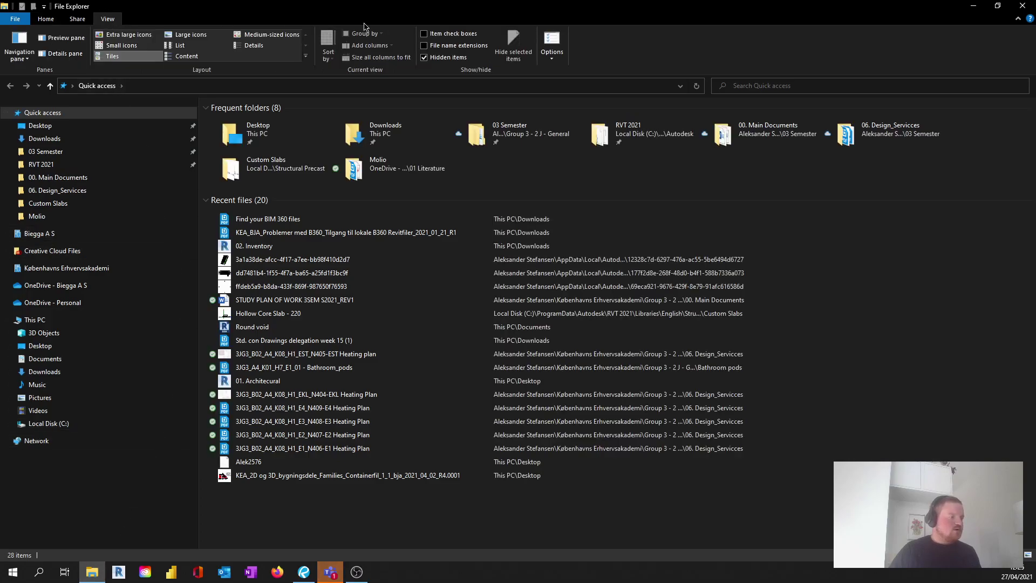
{"action": "left_click", "coordinate": [424, 58]}
{"action": "left_click", "coordinate": [41, 322]}
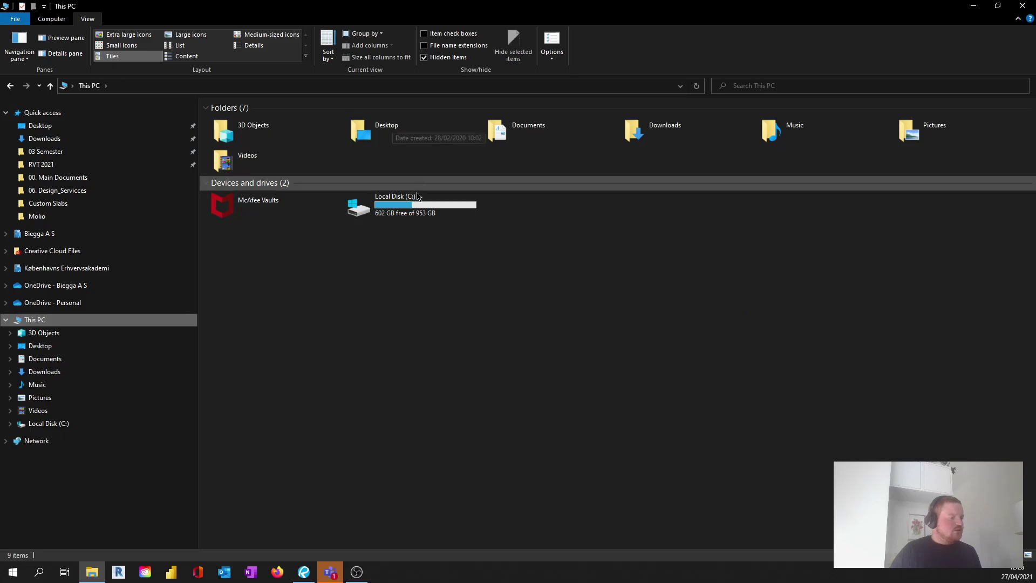
Step: Browse from Local Disk (C:) through Users, the user profile, AppData and Local to Autodesk
{"action": "double_click", "coordinate": [378, 205]}
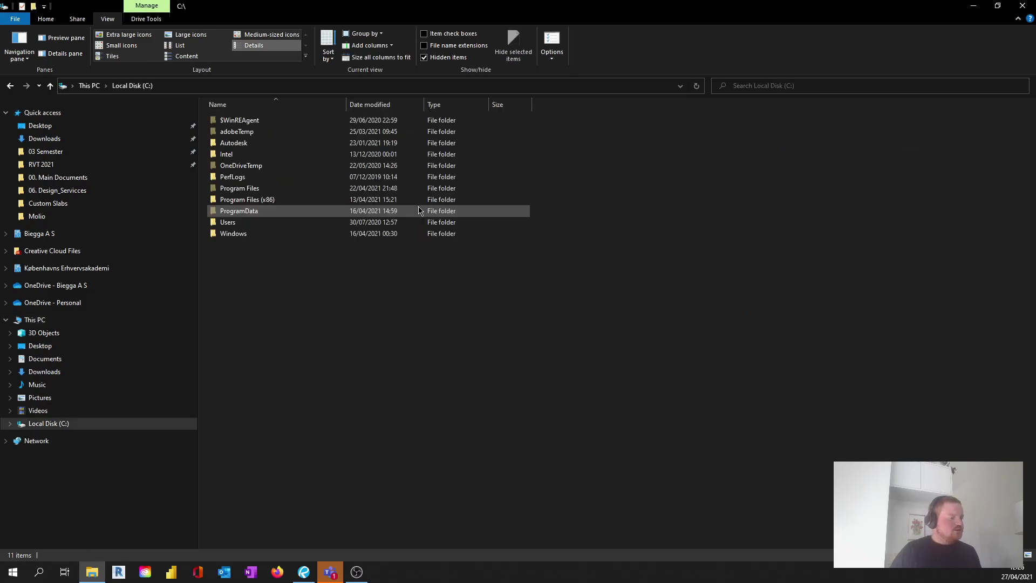
{"action": "double_click", "coordinate": [245, 226]}
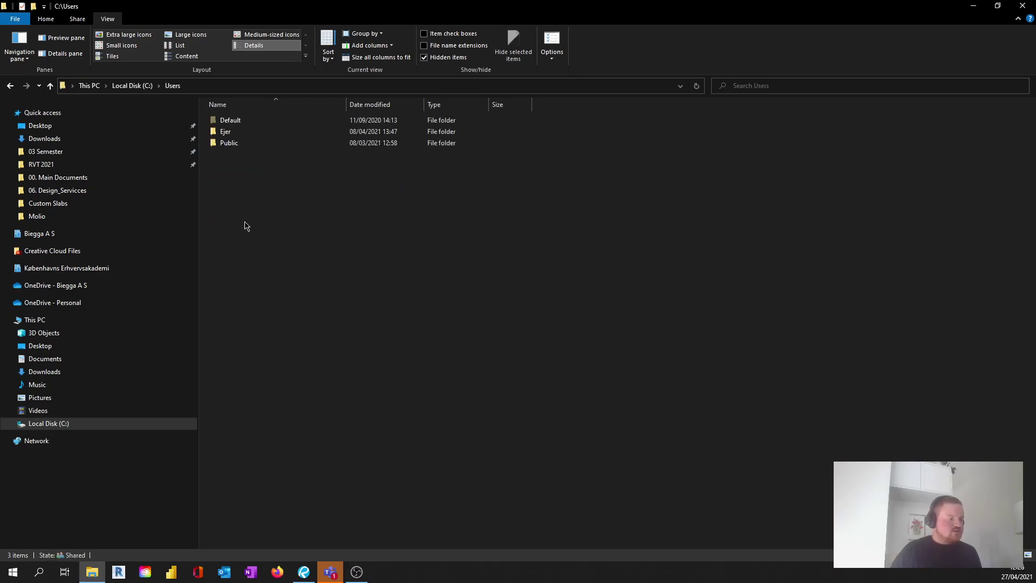
{"action": "double_click", "coordinate": [227, 135]}
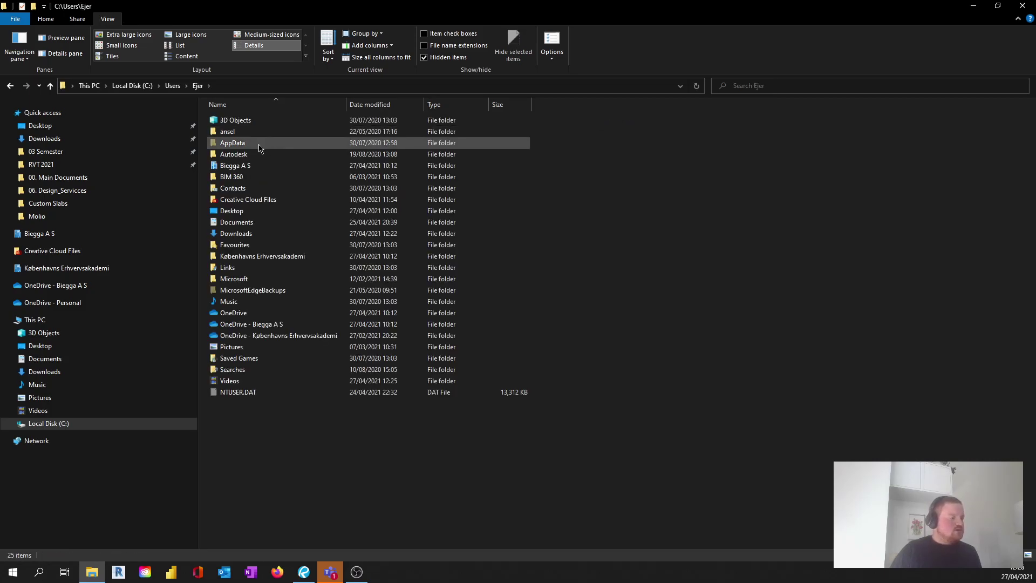
{"action": "double_click", "coordinate": [257, 145]}
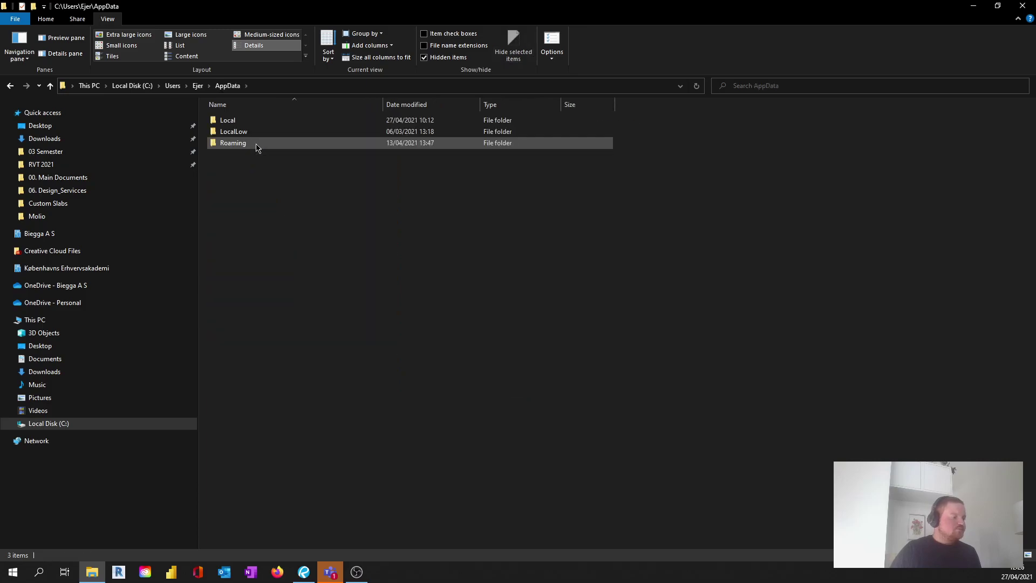
{"action": "double_click", "coordinate": [259, 122]}
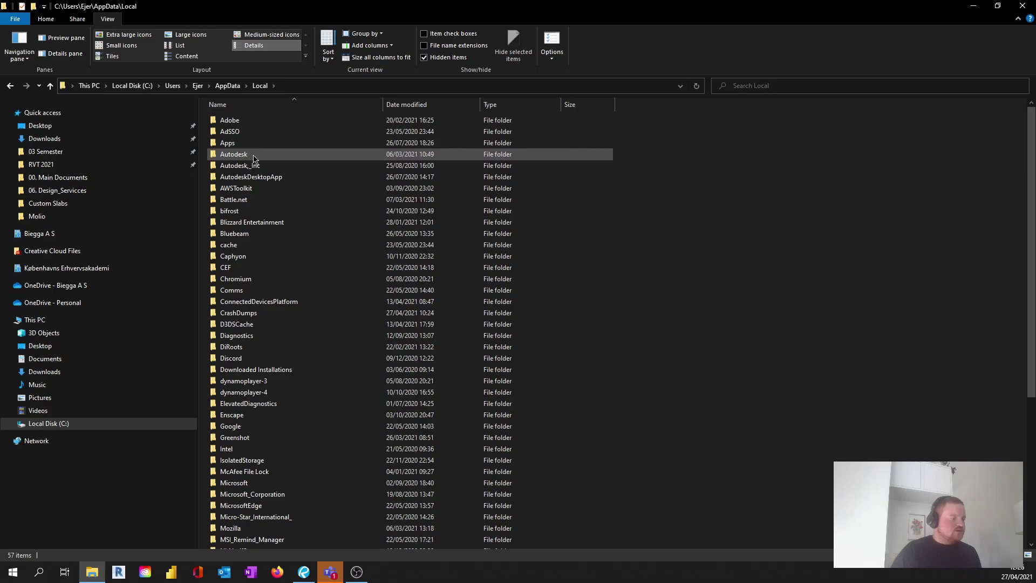
{"action": "double_click", "coordinate": [254, 157]}
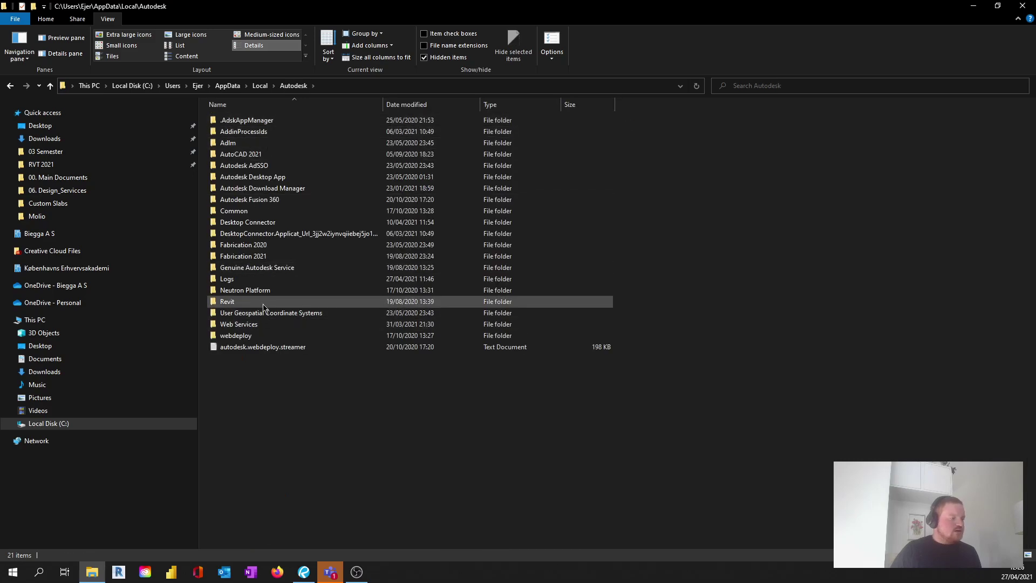
Step: Go through Revit, Autodesk Revit 2021, CollaborationCache and BDDNQBJCR2WV to the project folder; select the first RVT
{"action": "double_click", "coordinate": [250, 307]}
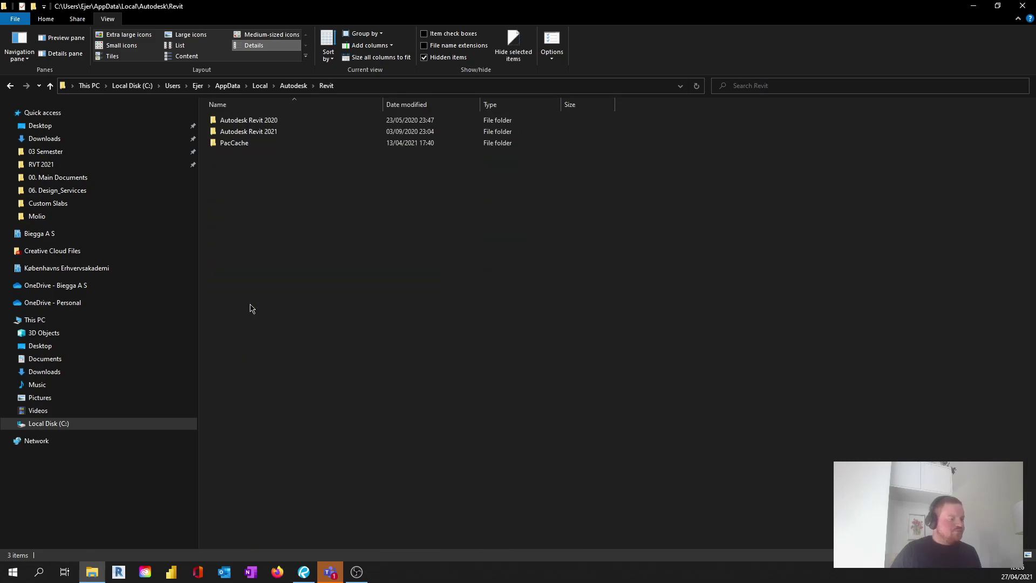
{"action": "double_click", "coordinate": [242, 136]}
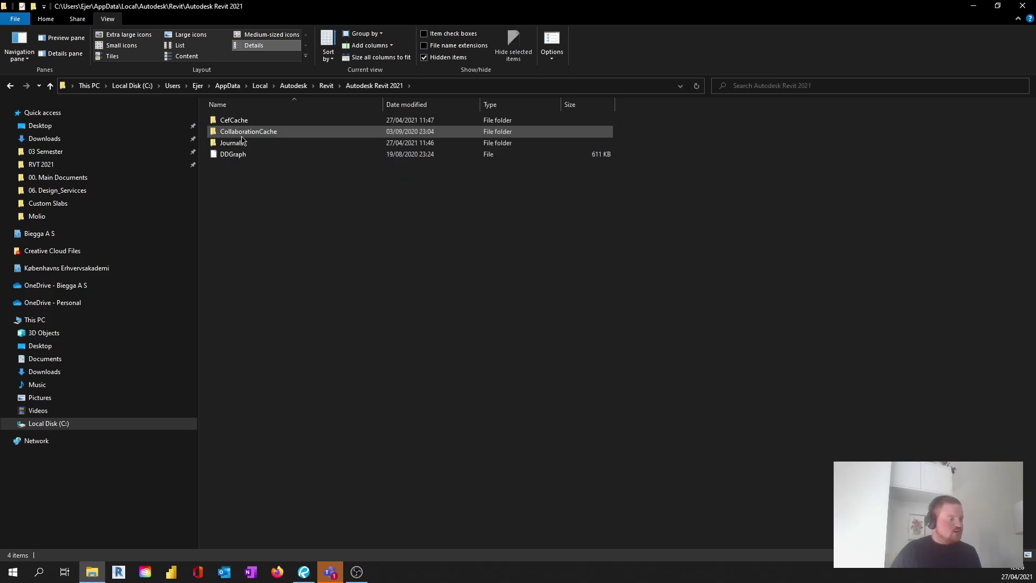
{"action": "mouse_move", "coordinate": [242, 136]}
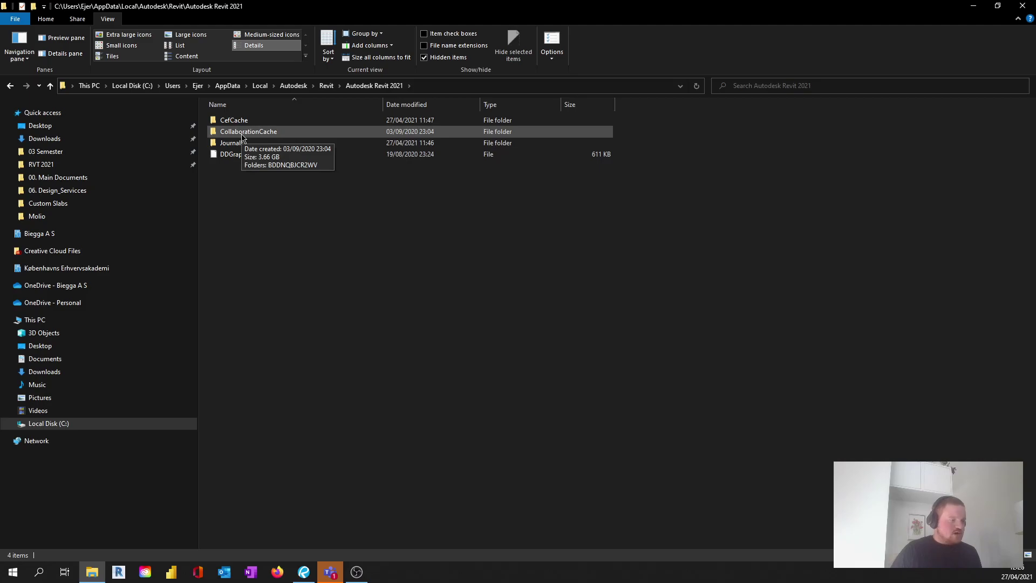
{"action": "double_click", "coordinate": [242, 135]}
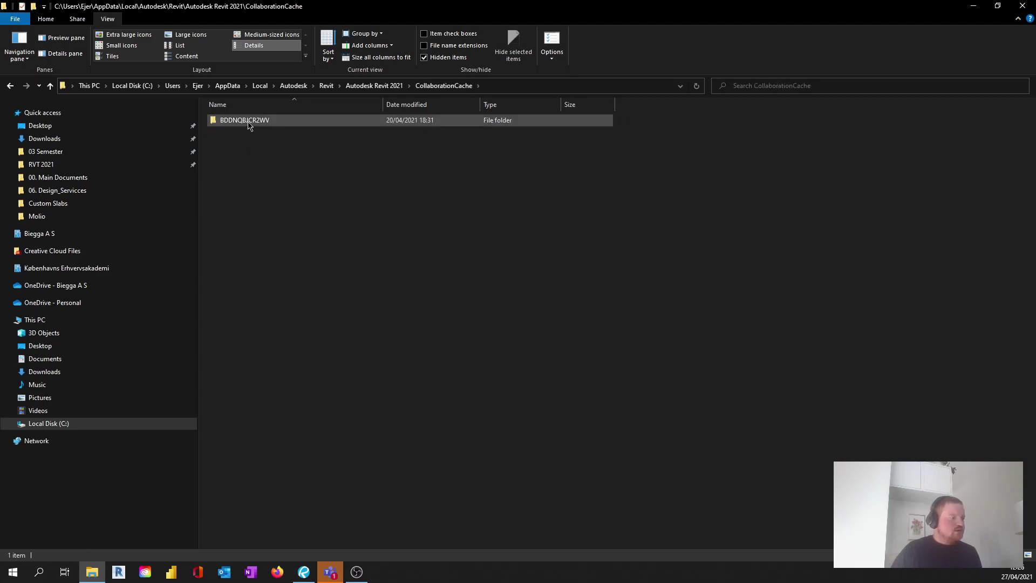
{"action": "double_click", "coordinate": [248, 121]}
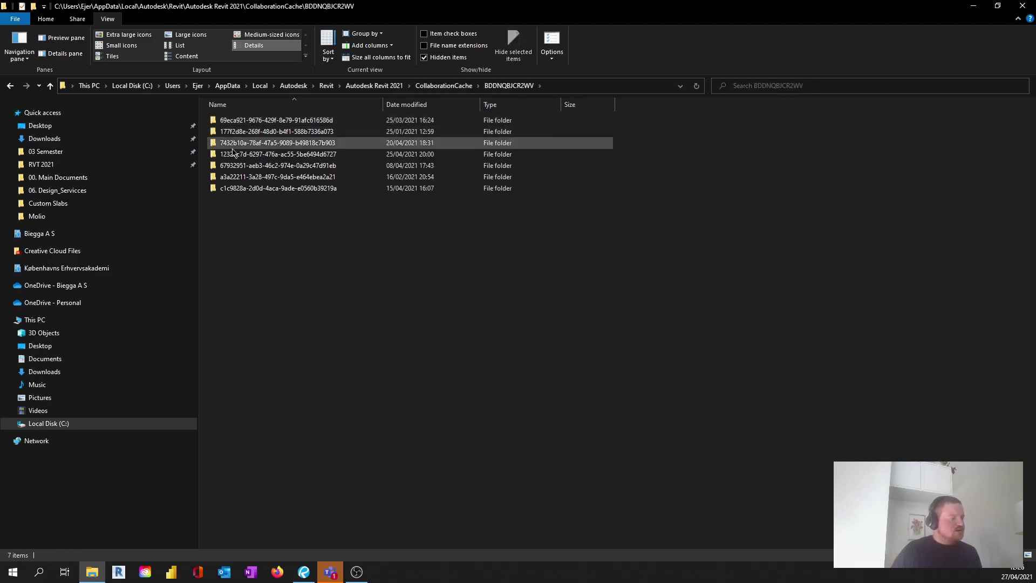
{"action": "mouse_move", "coordinate": [238, 162]}
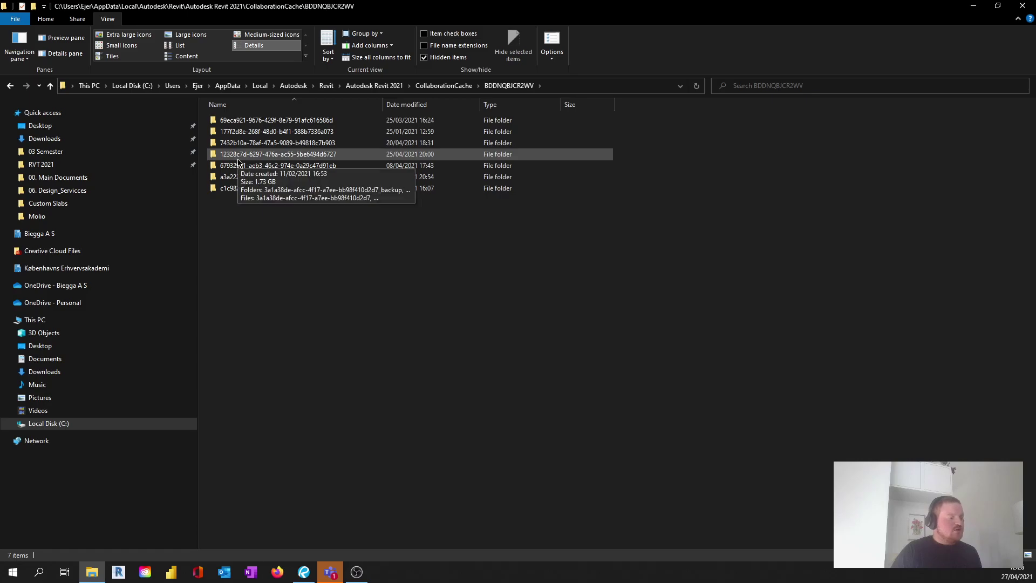
{"action": "double_click", "coordinate": [238, 157]}
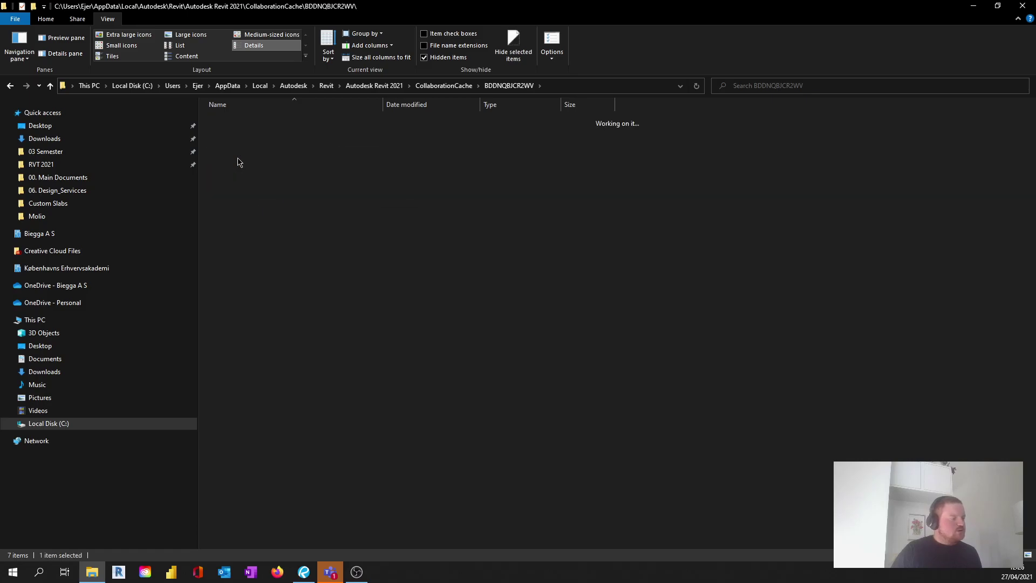
{"action": "mouse_move", "coordinate": [272, 330]}
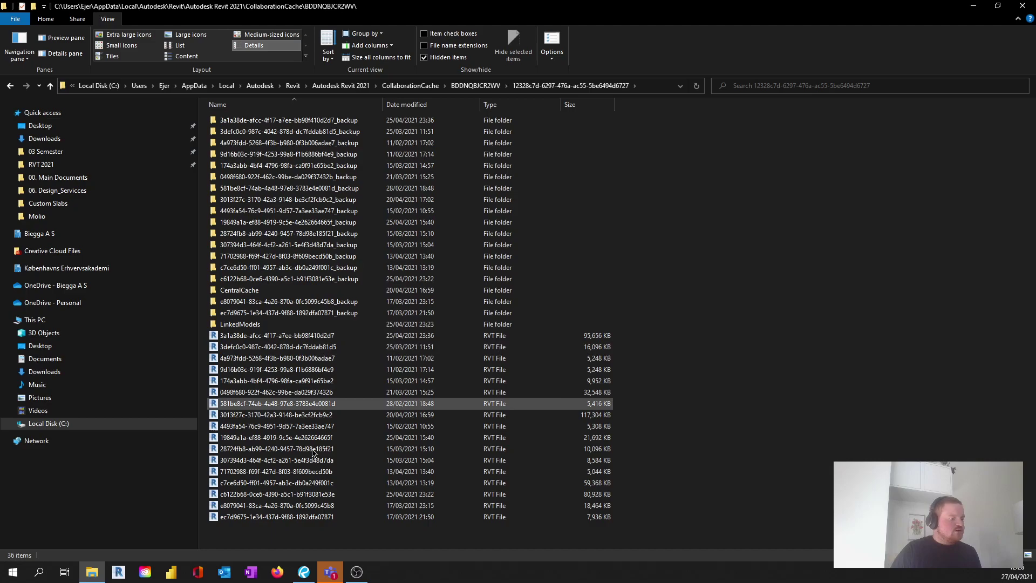
{"action": "left_click", "coordinate": [311, 343]}
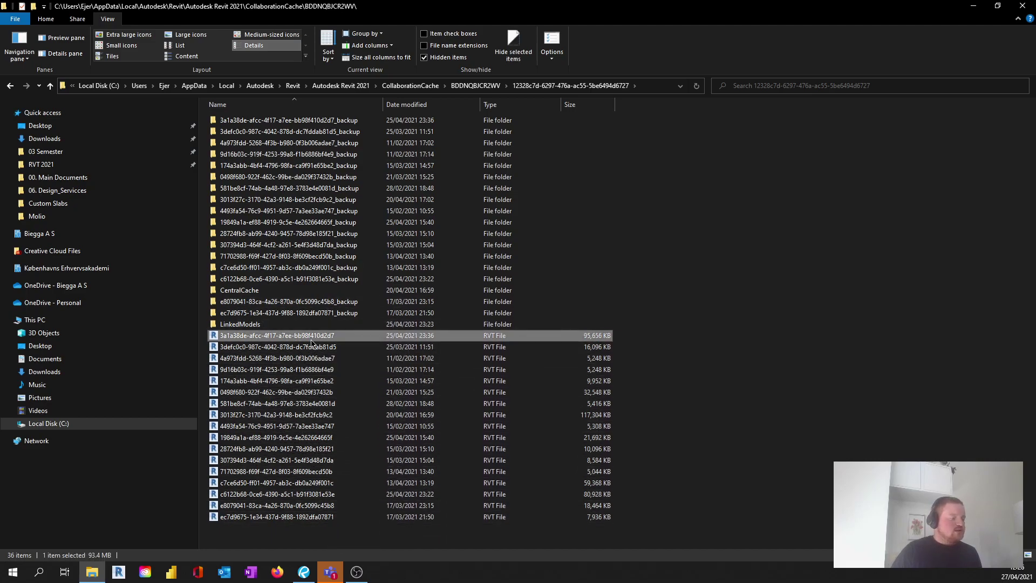
Step: Open the cached RVT file 3a1a38de-afcc-4f17-a7ee-bb98f410d2d7 in Revit
{"action": "double_click", "coordinate": [311, 342]}
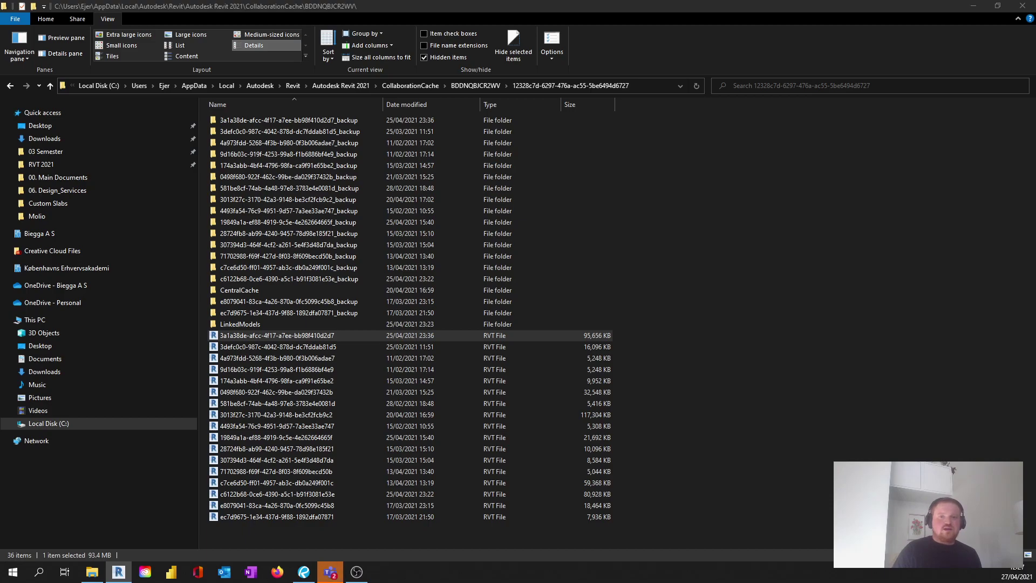
Step: Close the Access Denied and insufficient-privileges errors, then ignore the missing reference
{"action": "left_click_drag", "start_coordinate": [827, 408], "coordinate": [279, 292]}
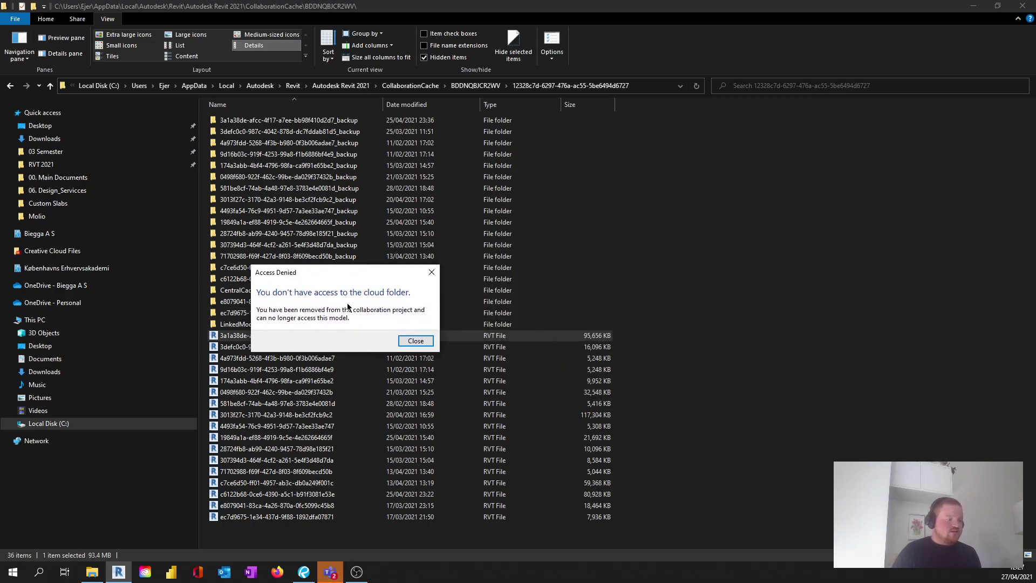
{"action": "left_click", "coordinate": [416, 341]}
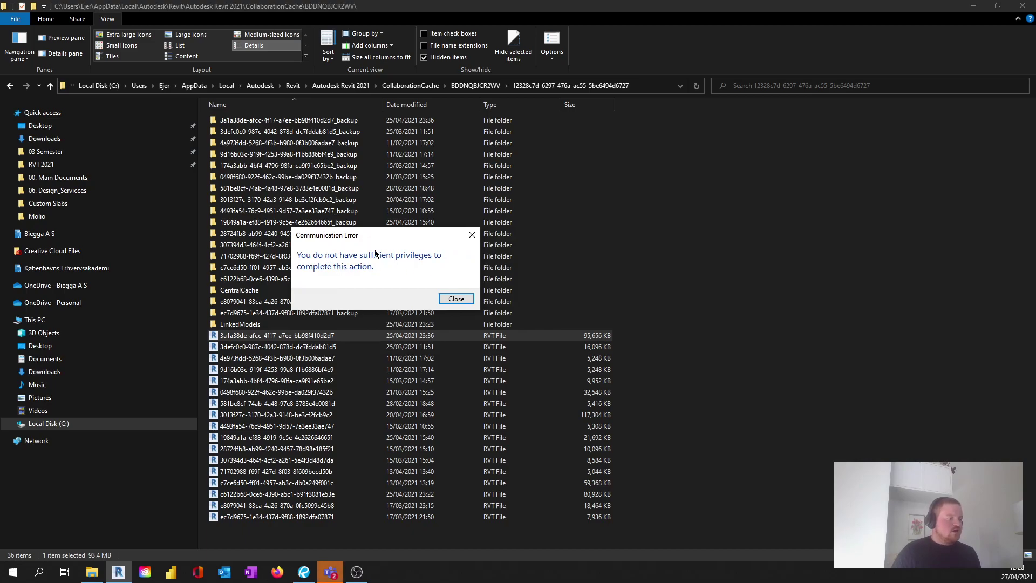
{"action": "left_click", "coordinate": [457, 299]}
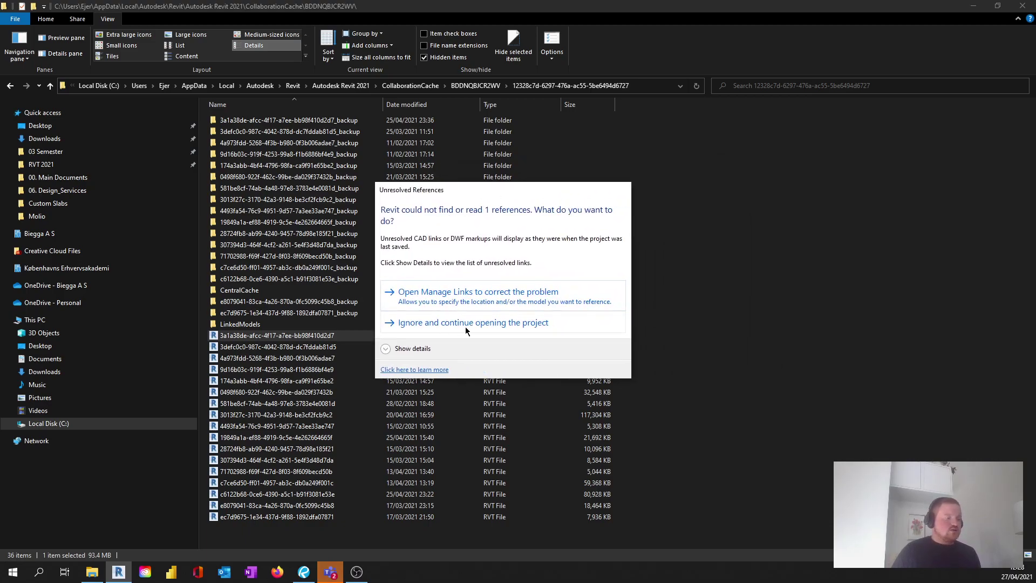
{"action": "left_click", "coordinate": [468, 325]}
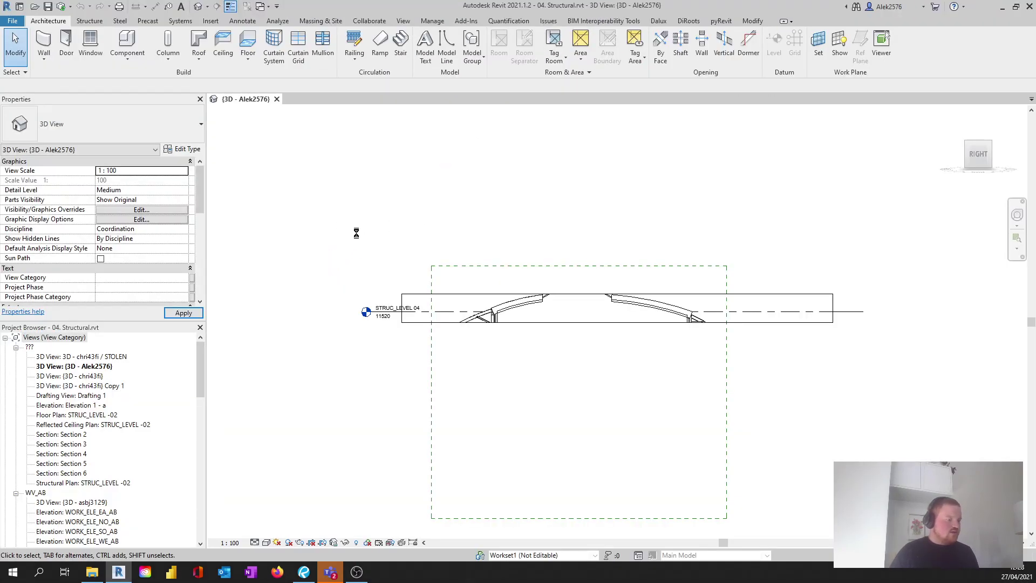
Step: Orbit the 04. Structural 3D view to see the slab from above, then bring up the File menu
{"action": "middle_click_drag", "start_coordinate": [338, 206], "coordinate": [374, 250], "text": "shift"}
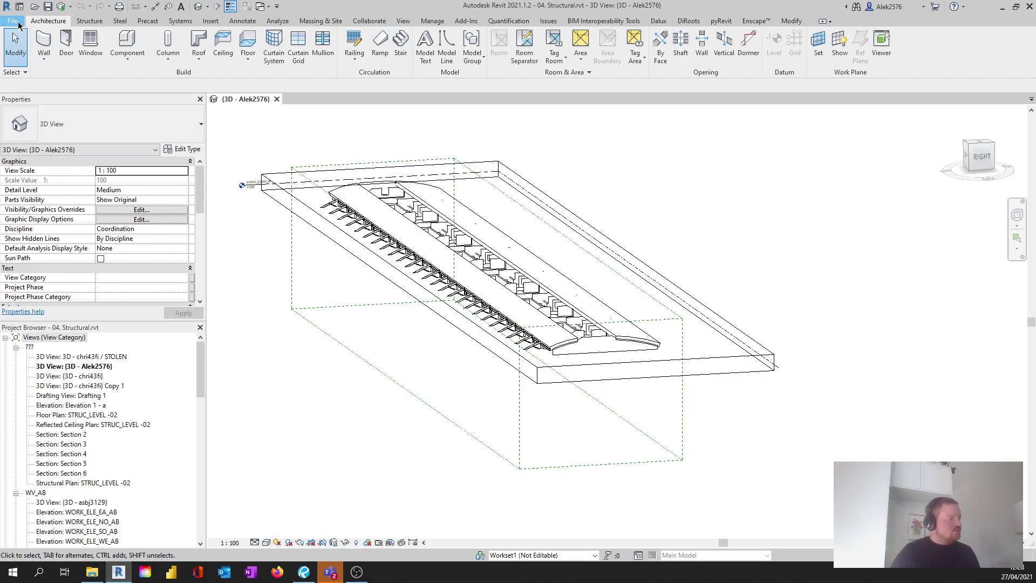
{"action": "left_click", "coordinate": [18, 24]}
Step: Save the model as the project file 04. Structural.rvt on the Desktop
{"action": "mouse_move", "coordinate": [51, 148]}
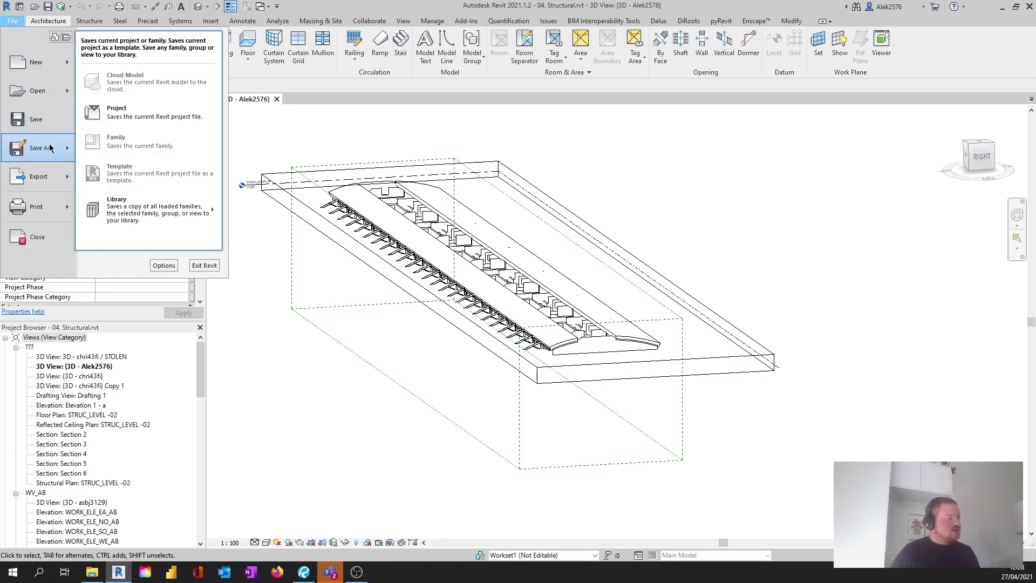
{"action": "left_click", "coordinate": [142, 120]}
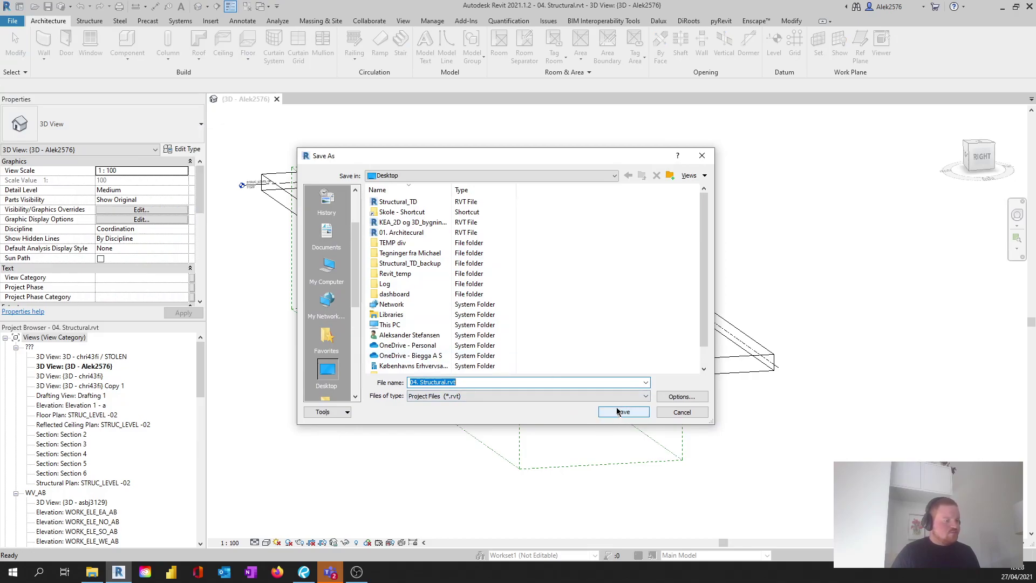
{"action": "left_click", "coordinate": [617, 414]}
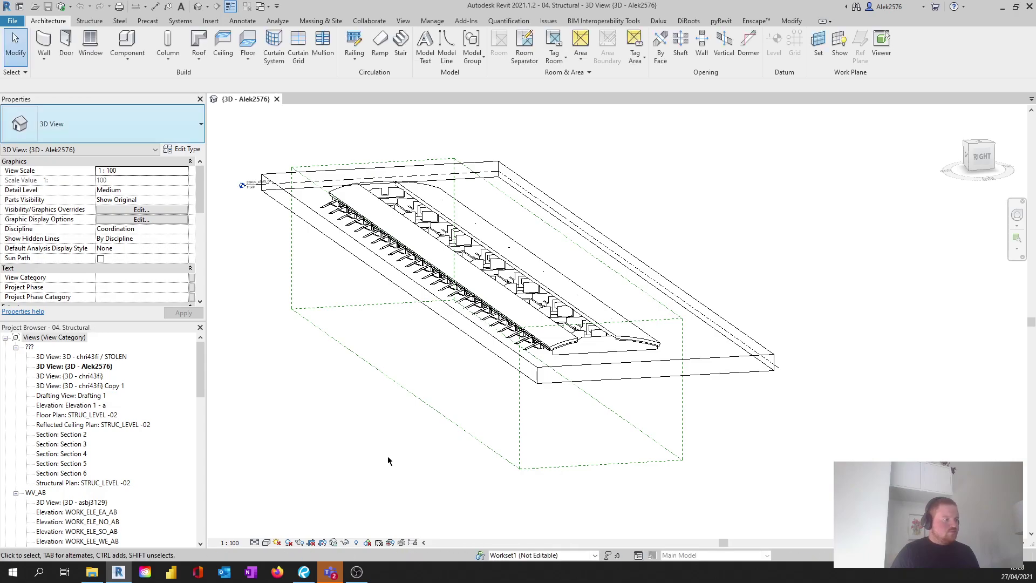
Step: Dismiss the Synchronize options without syncing, then close Revit and File Explorer
{"action": "left_click", "coordinate": [69, 7]}
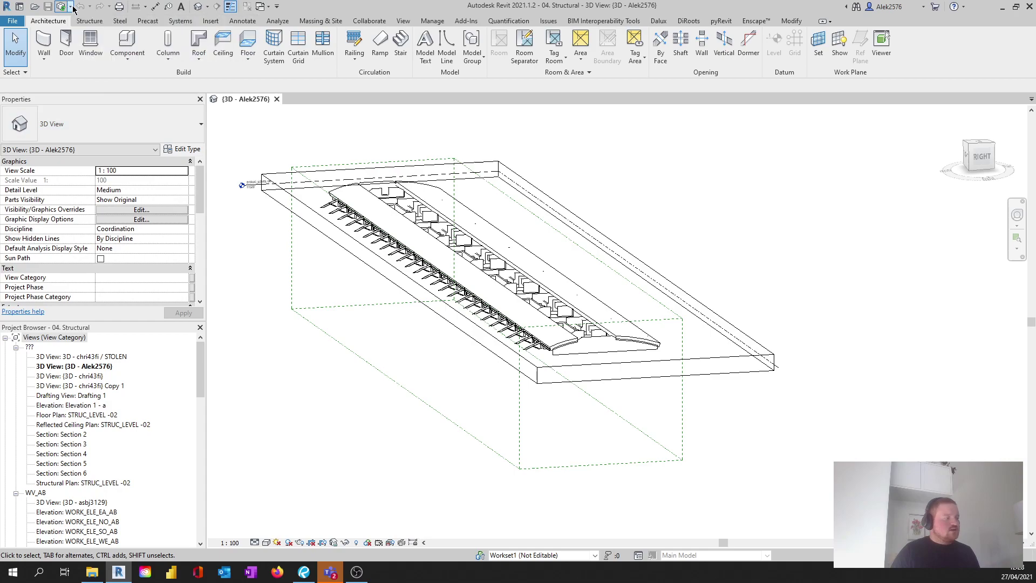
{"action": "left_click", "coordinate": [379, 342]}
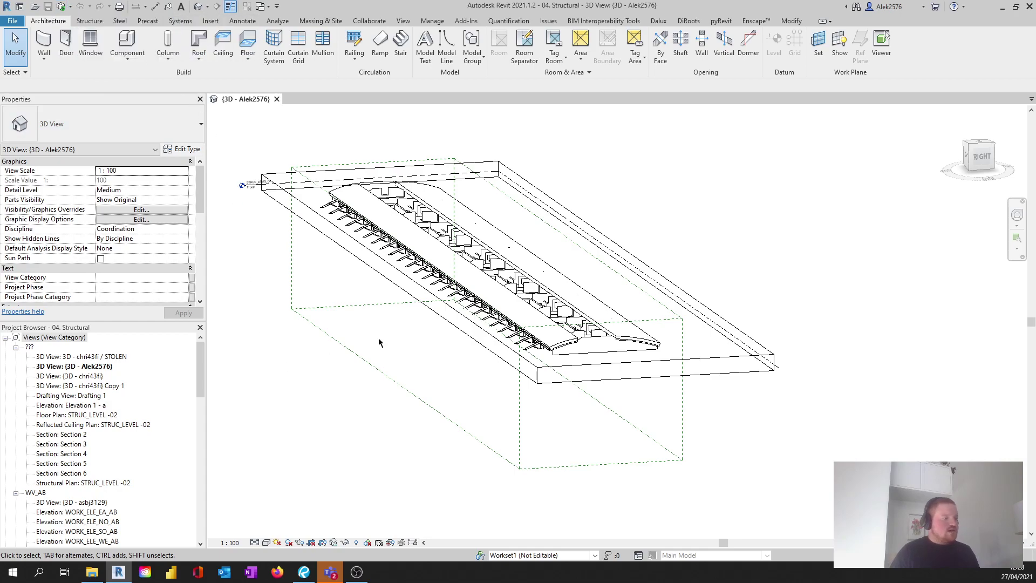
{"action": "left_click", "coordinate": [1029, 6]}
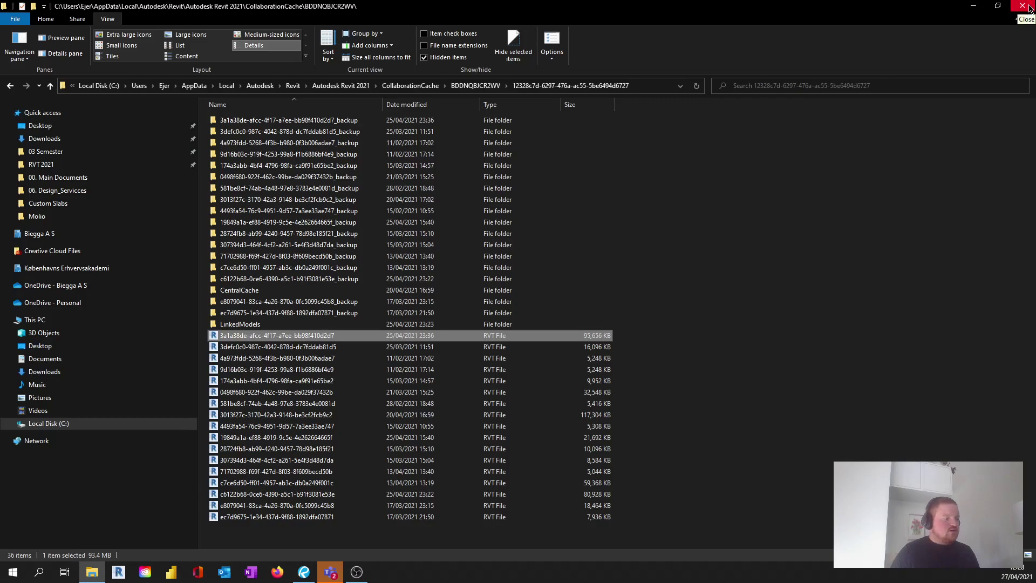
{"action": "left_click", "coordinate": [1024, 7]}
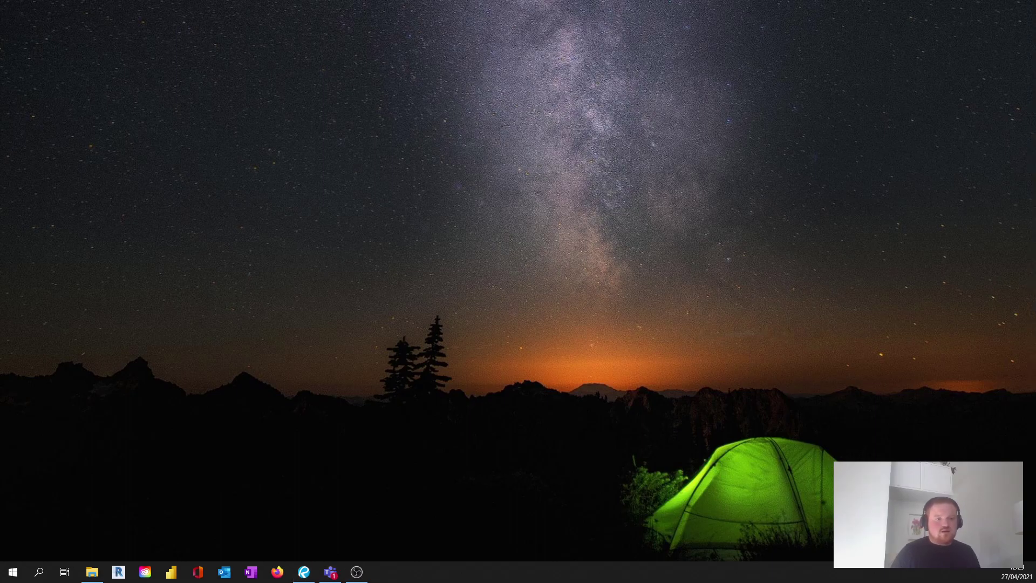
Step: Place 04. Structural on the desktop, relaunch Revit 2021, and close the stray File Explorer window
{"action": "left_click_drag", "start_coordinate": [1, 308], "coordinate": [197, 193]}
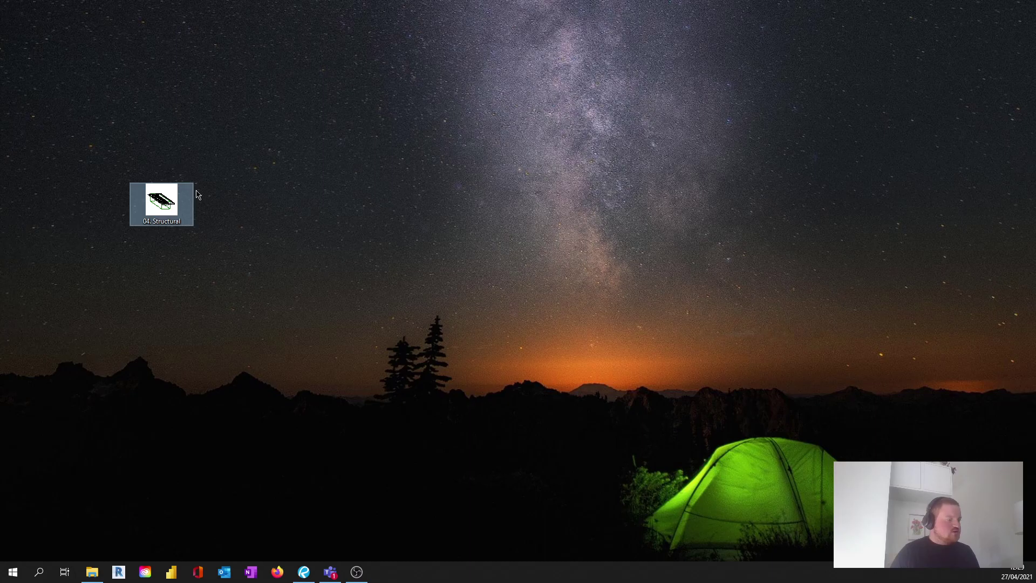
{"action": "left_click", "coordinate": [118, 574]}
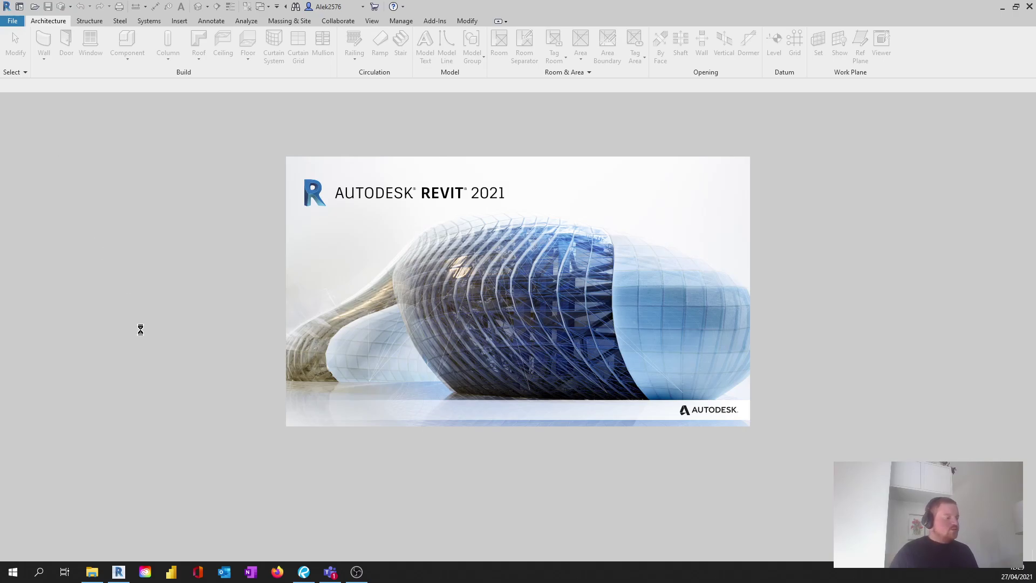
{"action": "left_click", "coordinate": [91, 571]}
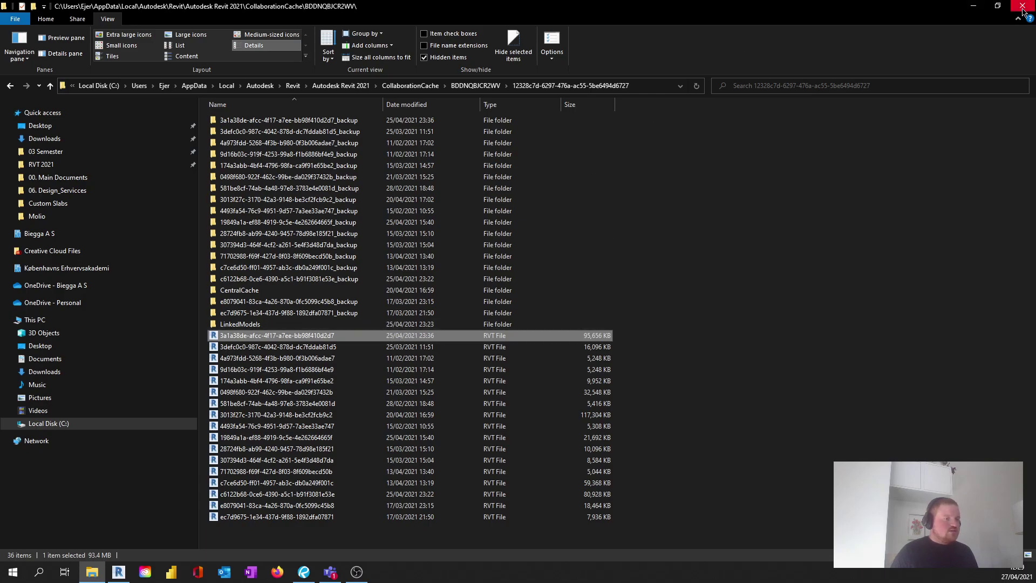
{"action": "left_click", "coordinate": [973, 6]}
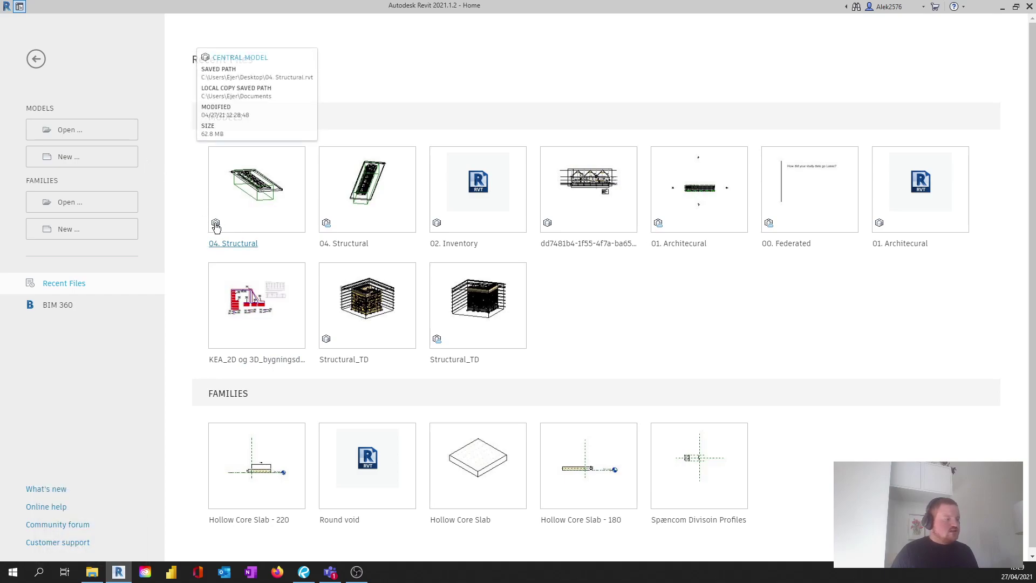
Step: Open 04. Structural from the Desktop with Detach from Central ticked
{"action": "left_click", "coordinate": [92, 129]}
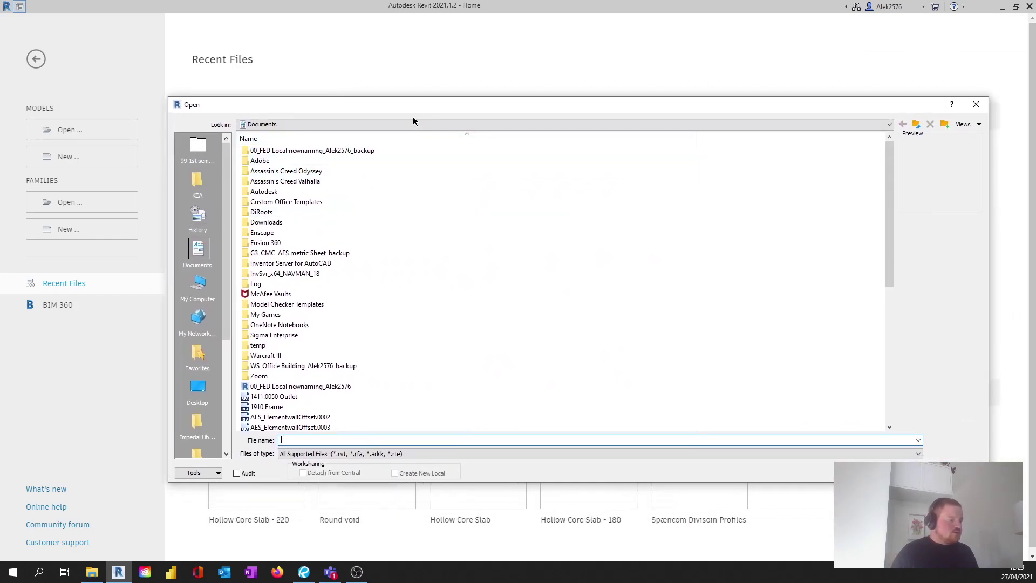
{"action": "left_click", "coordinate": [403, 123]}
{"action": "left_click", "coordinate": [299, 135]}
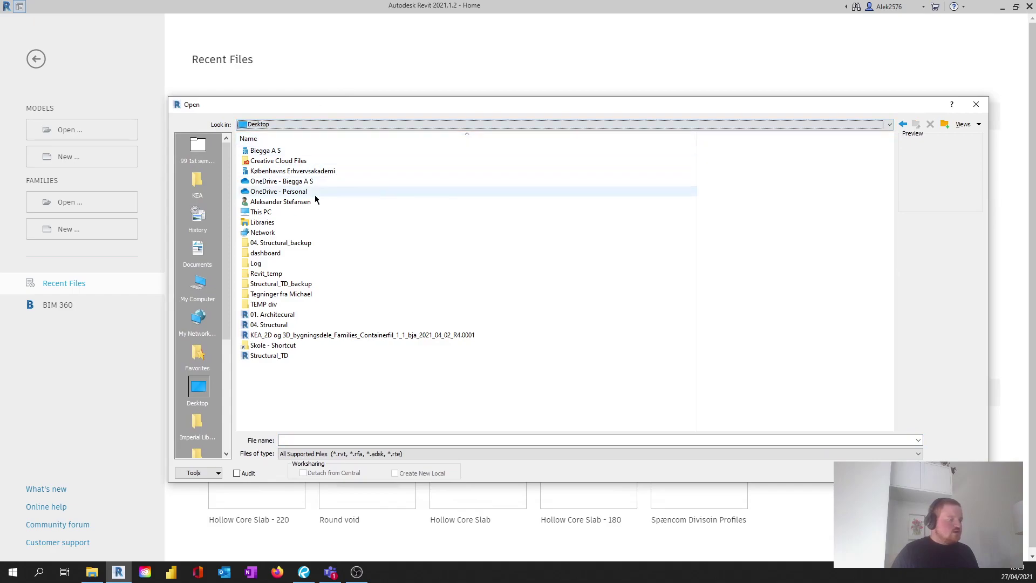
{"action": "left_click", "coordinate": [276, 326]}
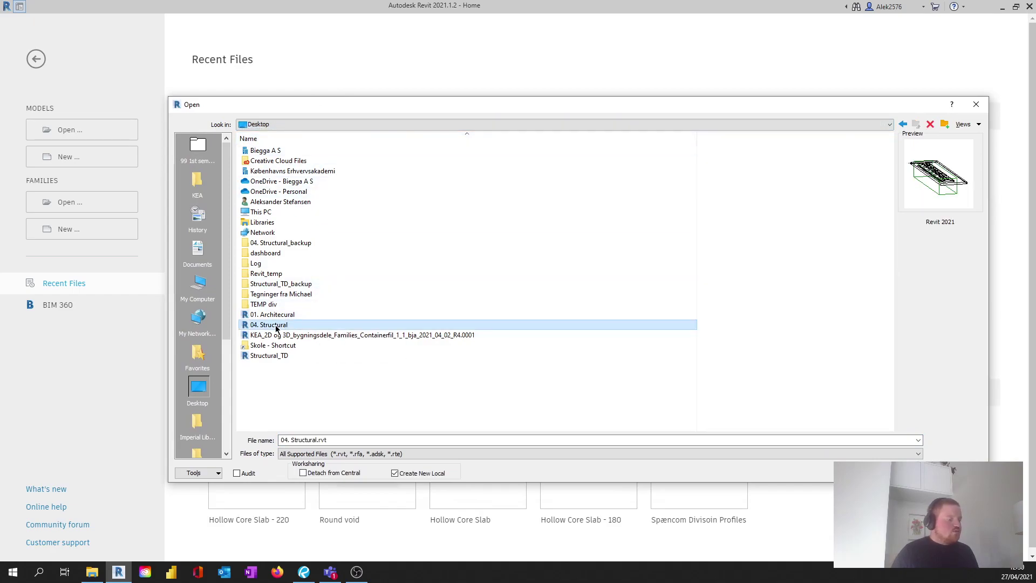
{"action": "left_click", "coordinate": [304, 473]}
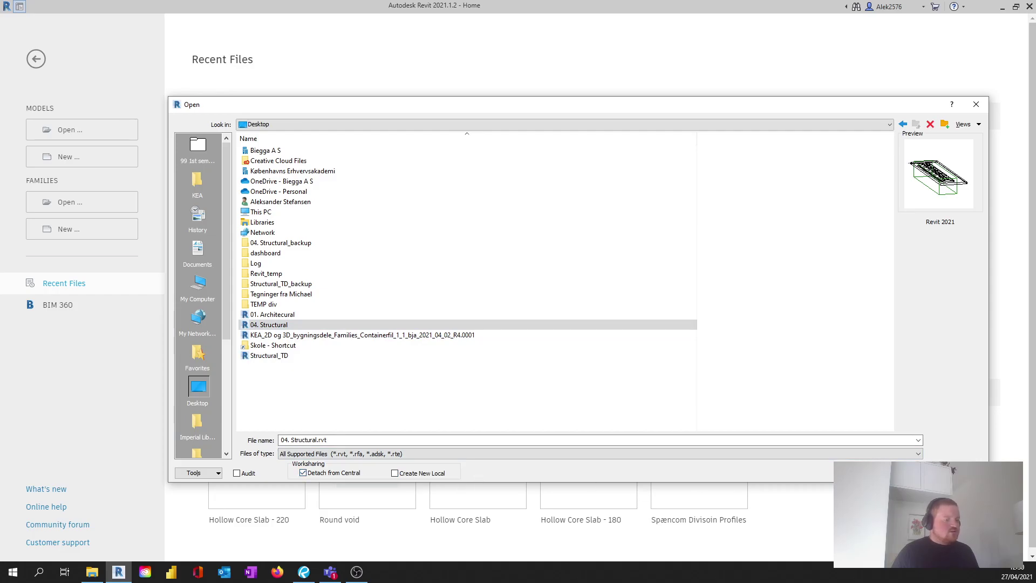
{"action": "key", "text": "Return"}
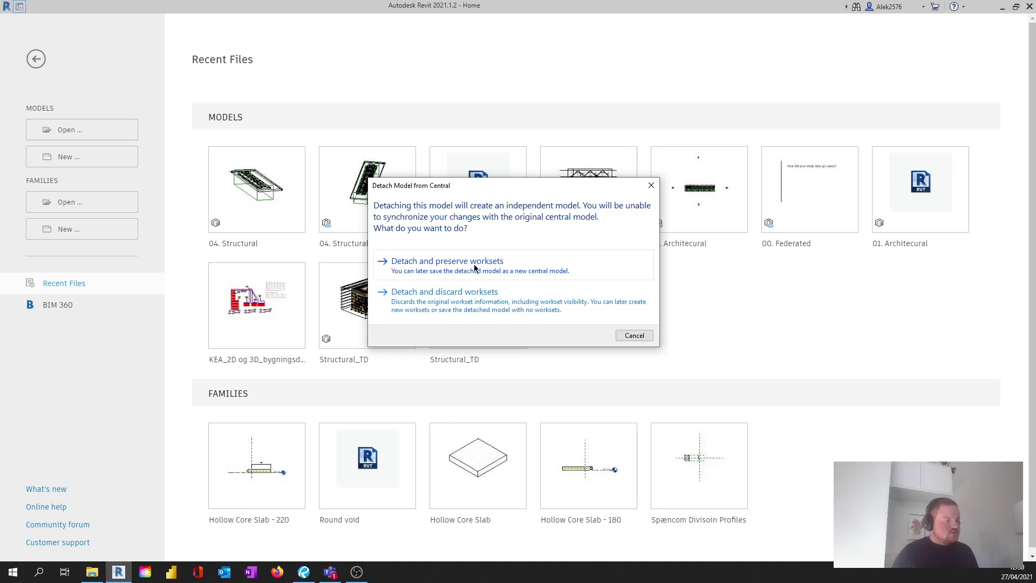
Step: Detach while preserving worksets, then orbit the loaded 04. Structural_detached model to an isometric view
{"action": "left_click", "coordinate": [441, 303]}
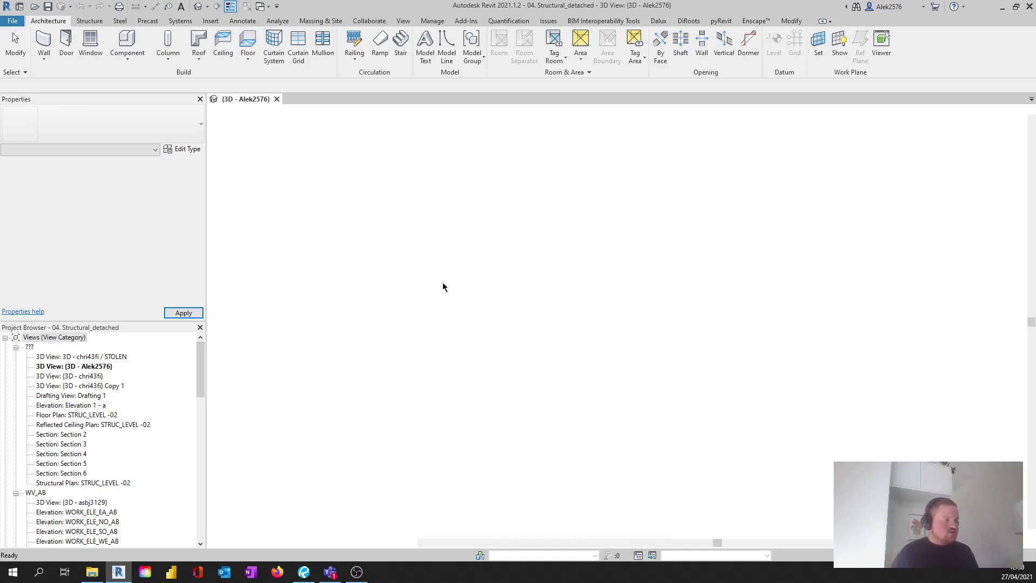
{"action": "middle_click_drag", "start_coordinate": [407, 231], "coordinate": [928, 114], "text": "shift"}
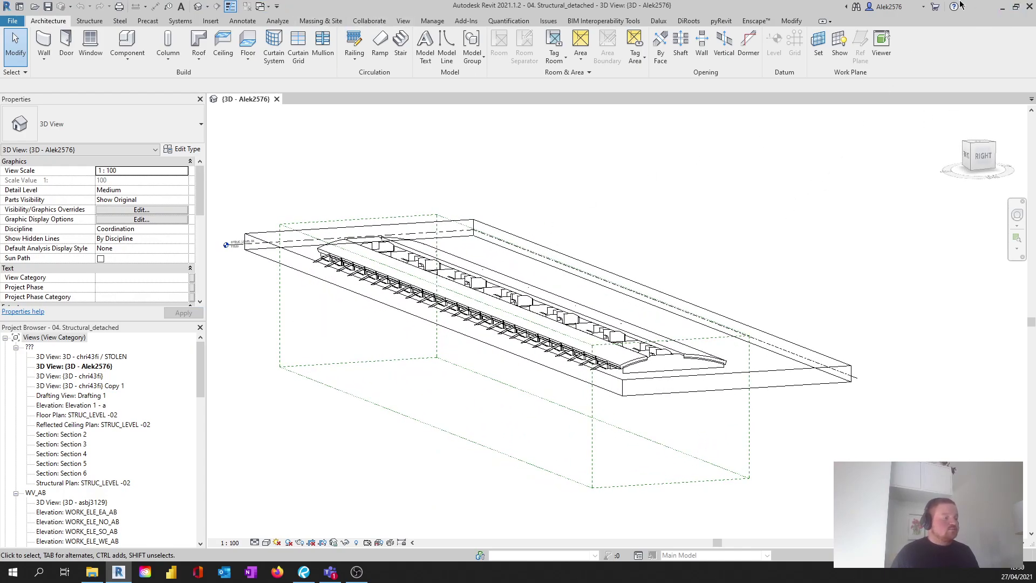
Step: Close the model, saving it to the Desktop as 04. Structural_detached.rvt, and return to File Explorer
{"action": "left_click", "coordinate": [1030, 7]}
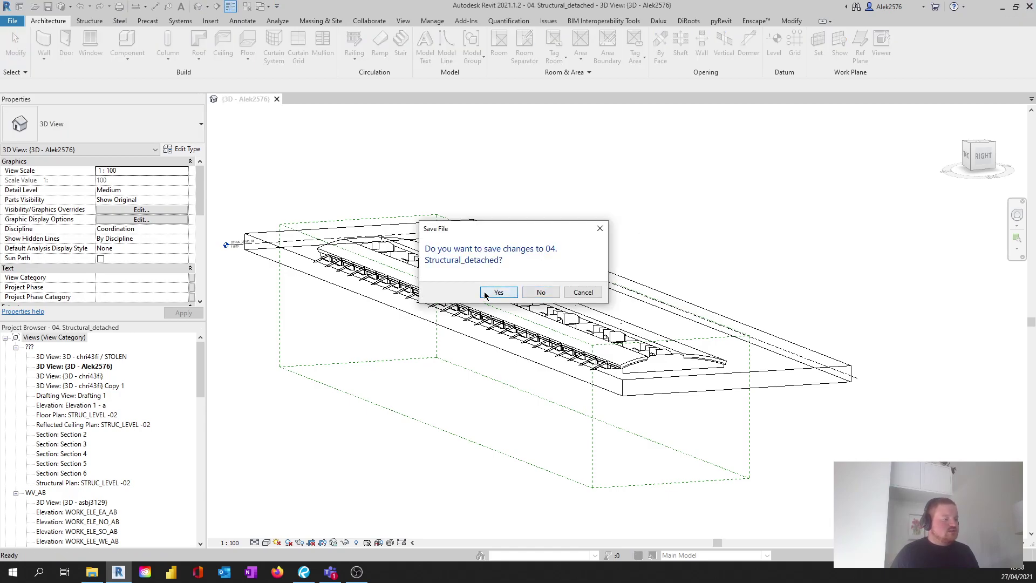
{"action": "left_click", "coordinate": [502, 293]}
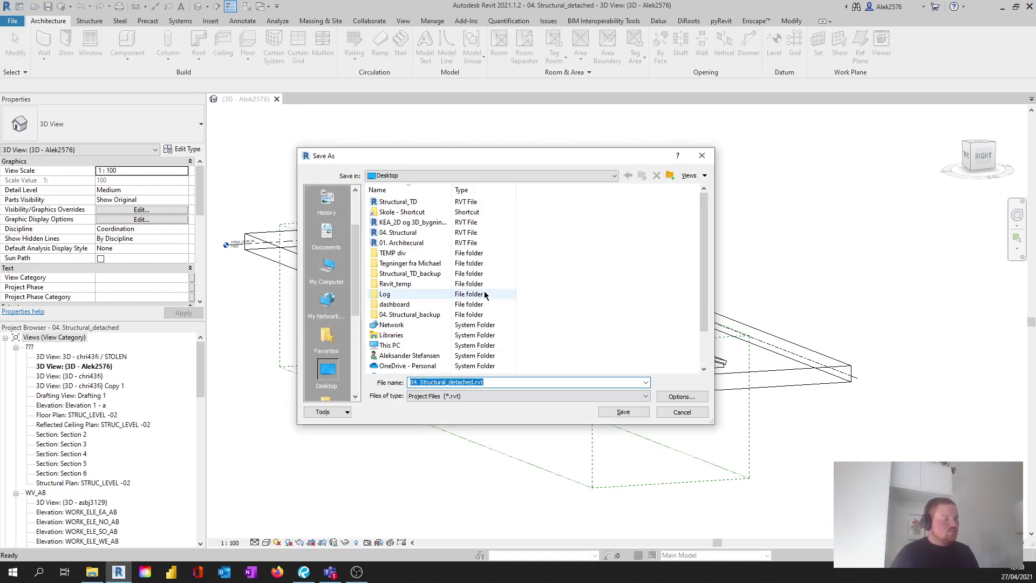
{"action": "left_click", "coordinate": [624, 412]}
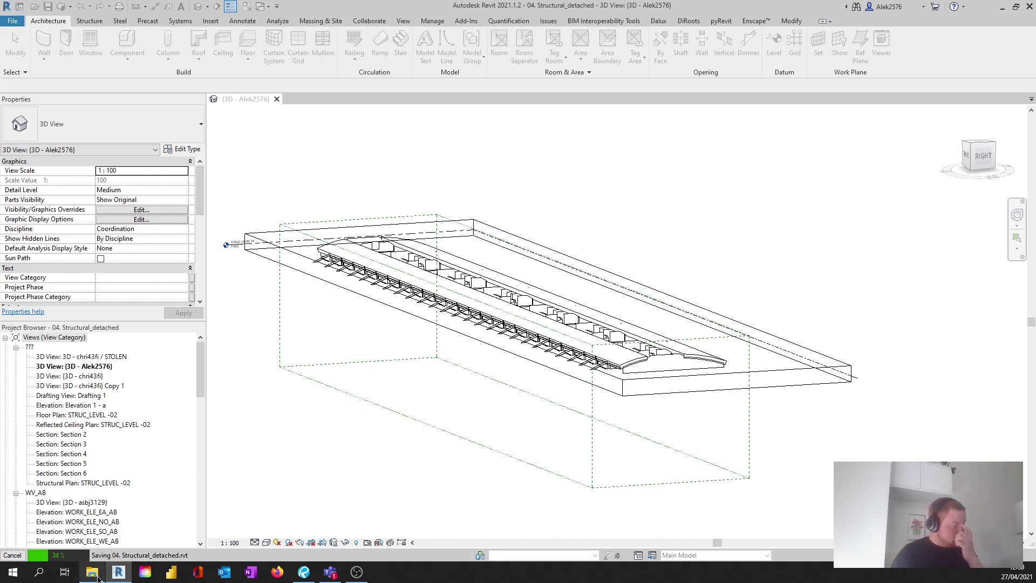
{"action": "left_click", "coordinate": [92, 572]}
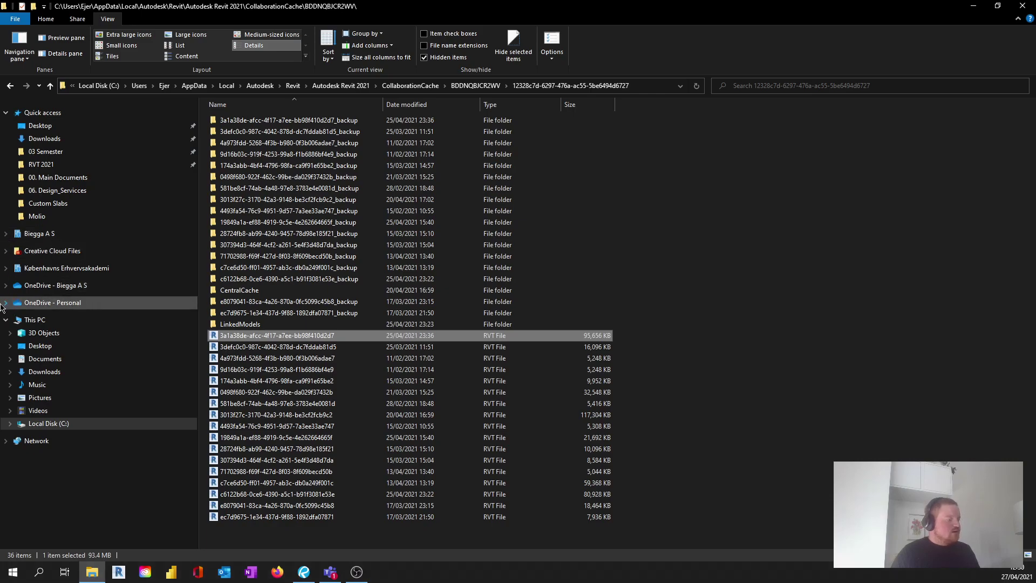
Step: Expand Københavns Erhvervsakademi and open the Group 3 - 2 J - General folder
{"action": "left_click", "coordinate": [5, 269]}
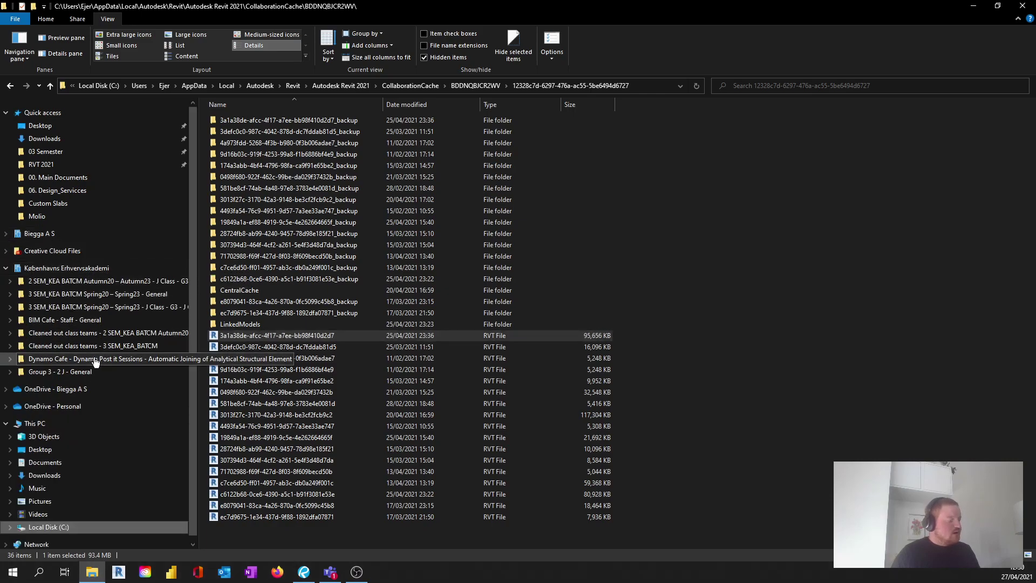
{"action": "left_click", "coordinate": [65, 372]}
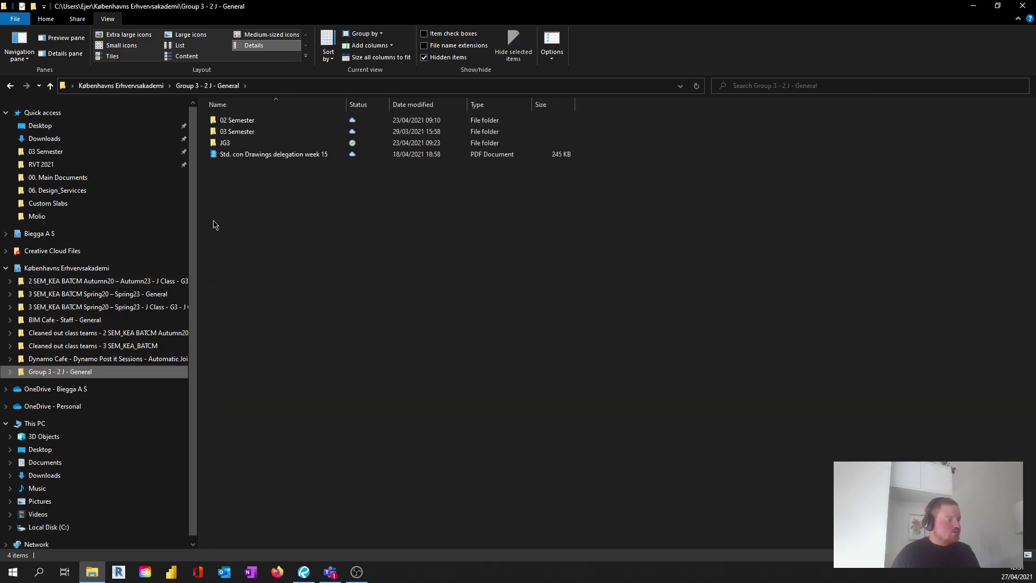